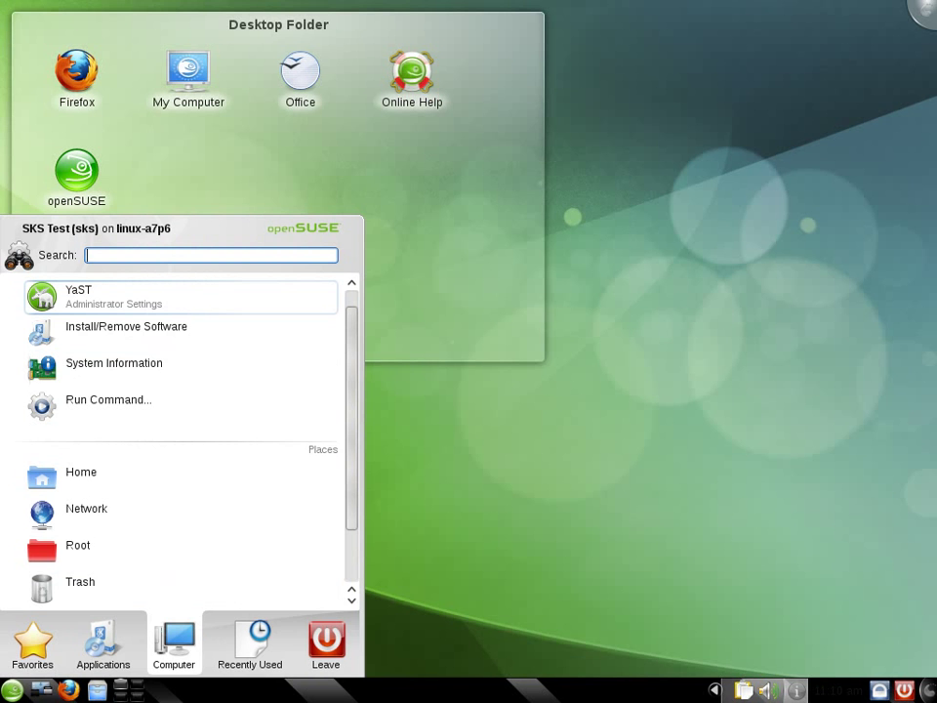
Launch YaST (Administrator Settings) from the Kickoff menu.
click(102, 307)
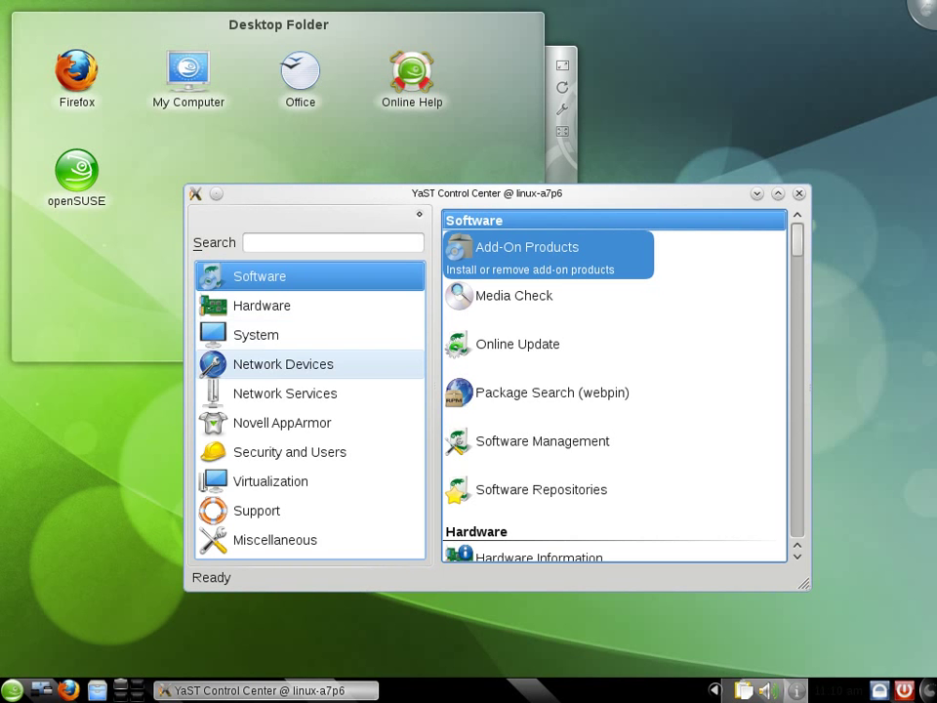
Open the DSL module under Network Devices and start adding a new DSL device.
click(283, 364)
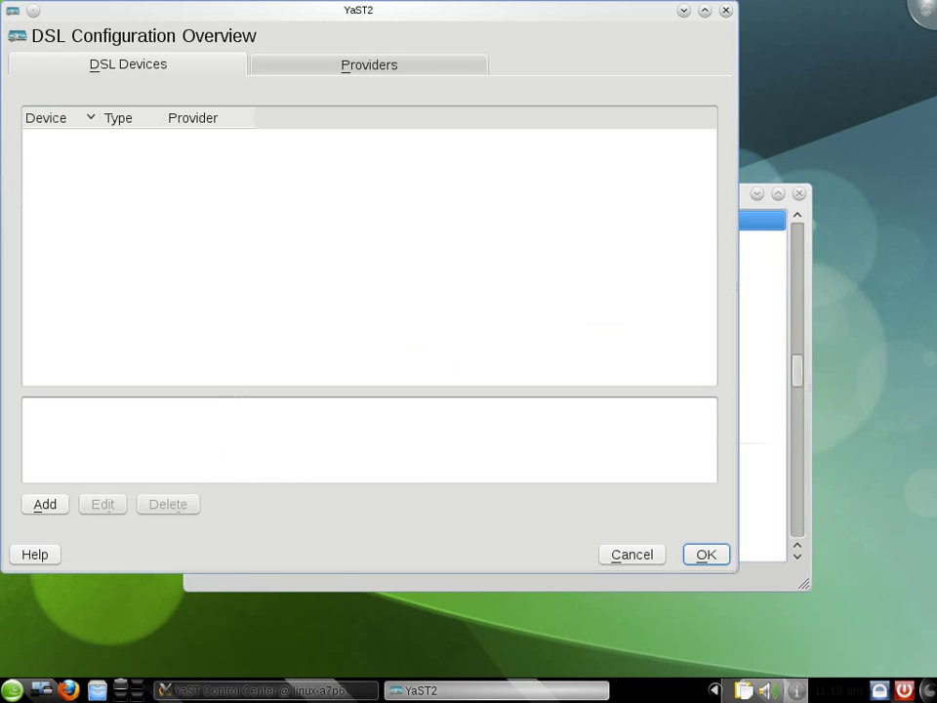
key(Tab)
key(Tab)
key(Return)
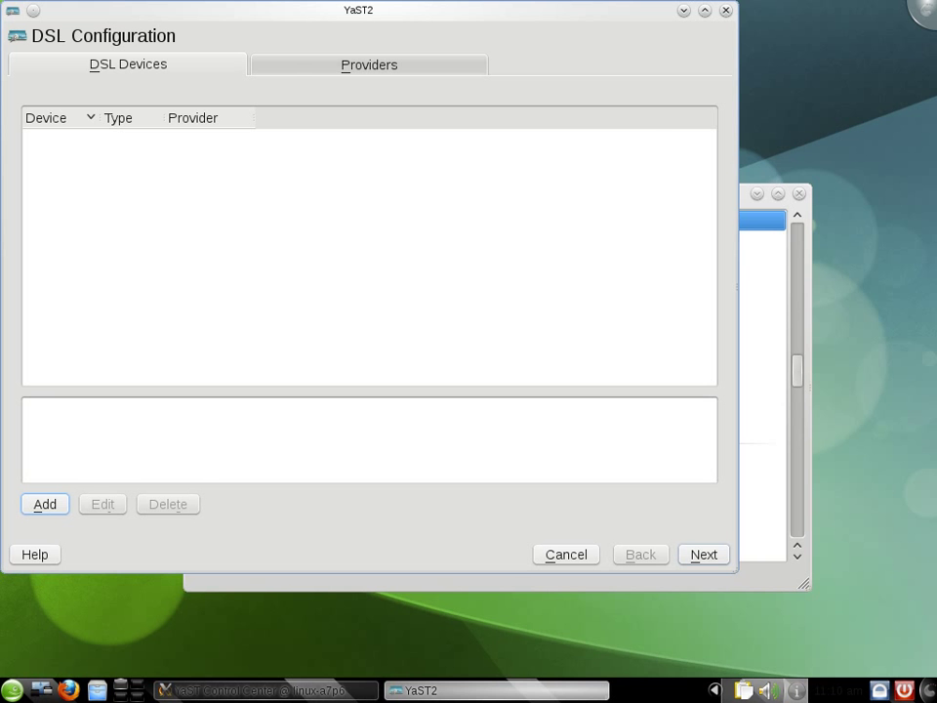
Set the PPP over Ethernet device to activate At Boot Time and continue to provider selection.
click(45, 504)
click(124, 476)
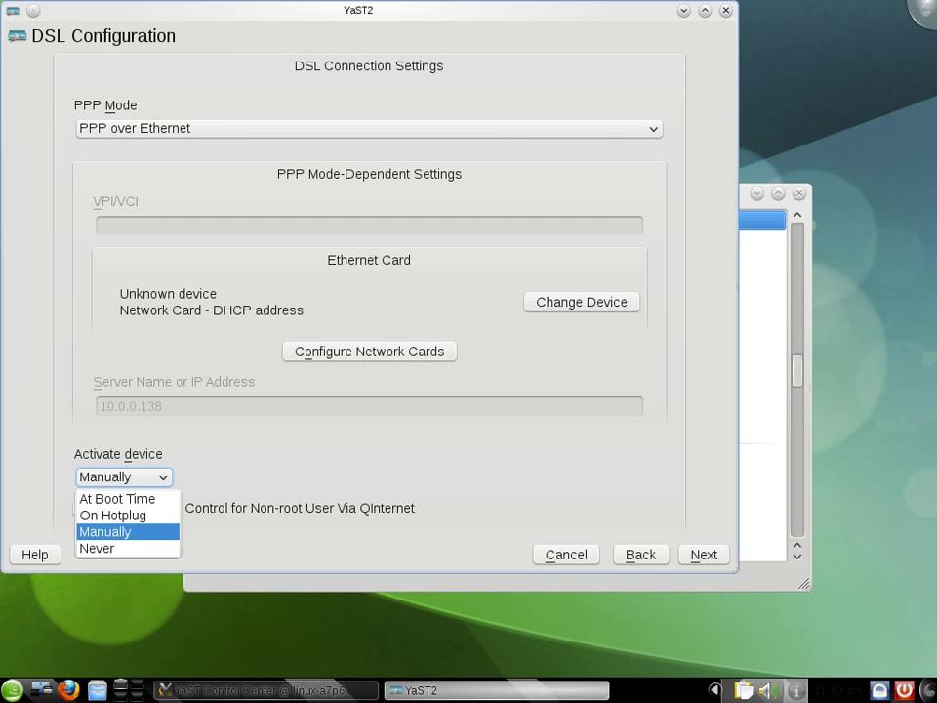
key(Up)
key(Up)
key(Return)
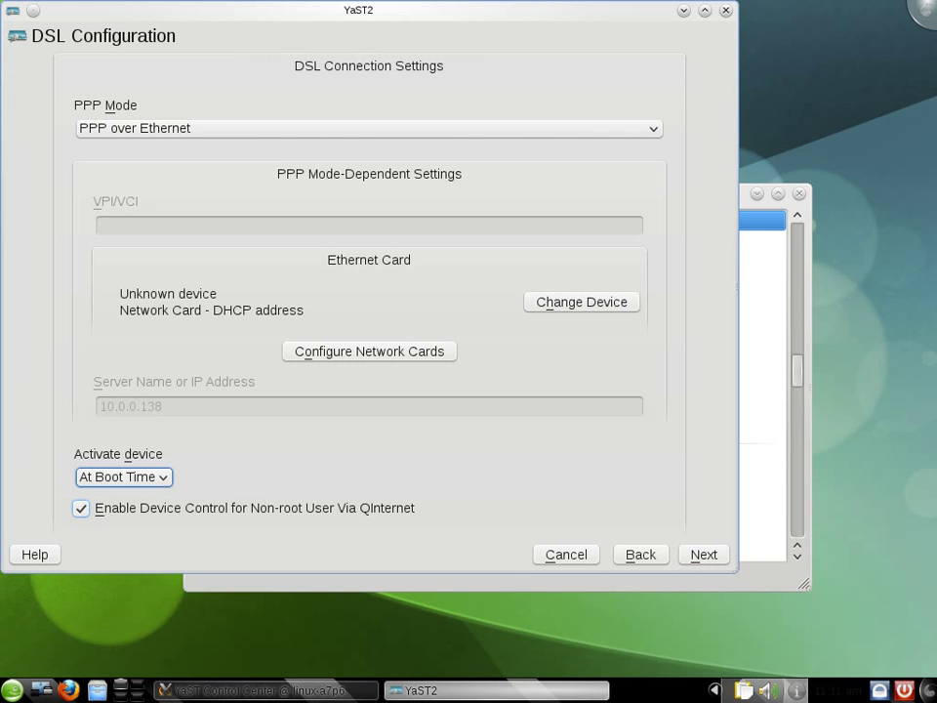
key(alt+n)
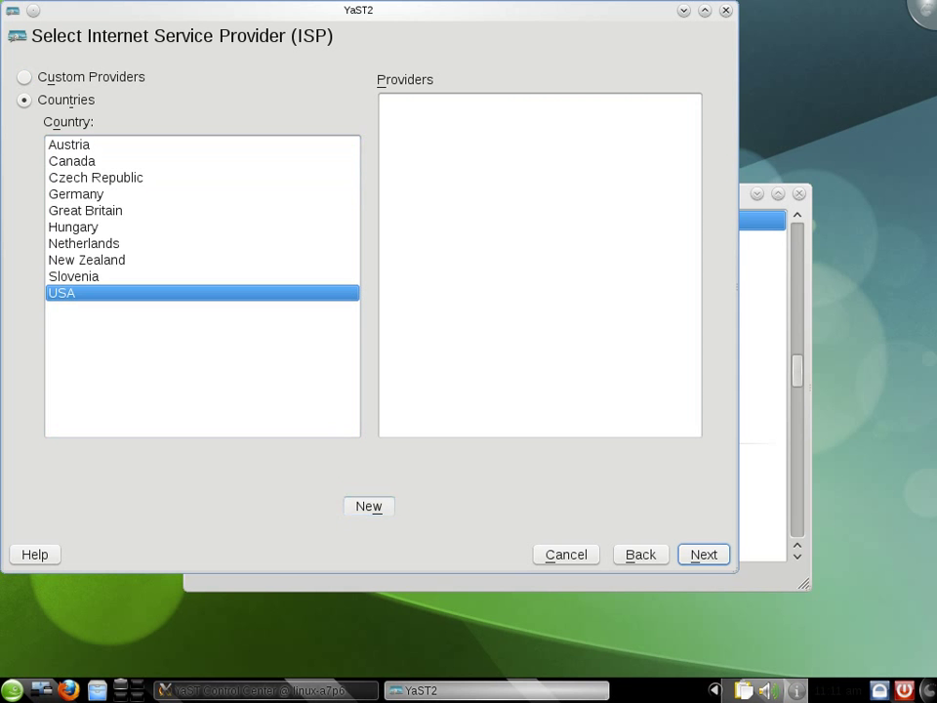
Name the new provider SKS and enter the account user name.
key(alt+w)
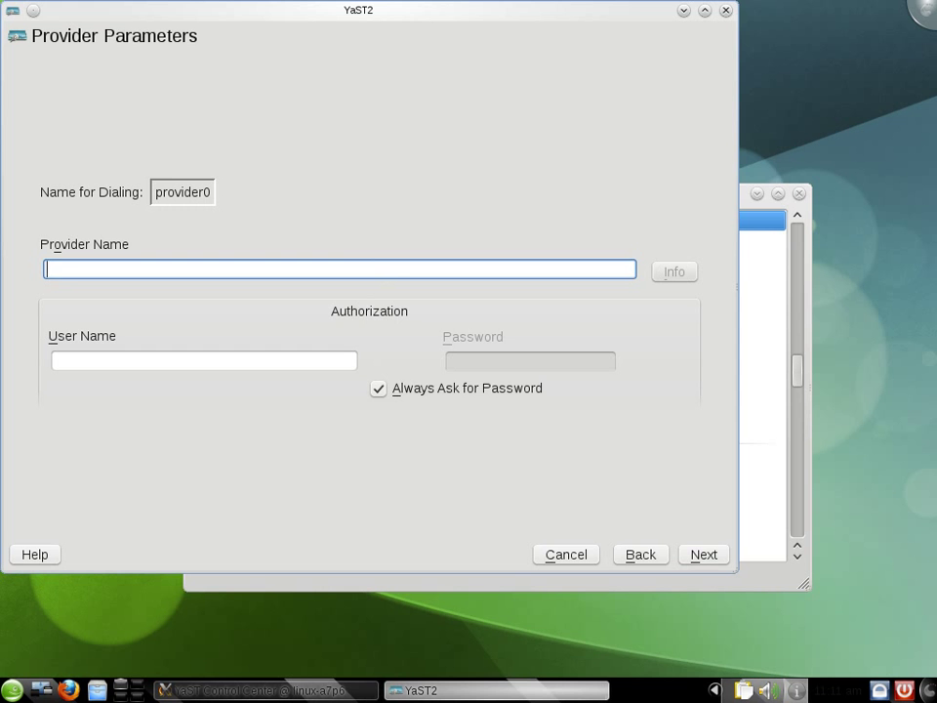
text(SKS)
click(204, 360)
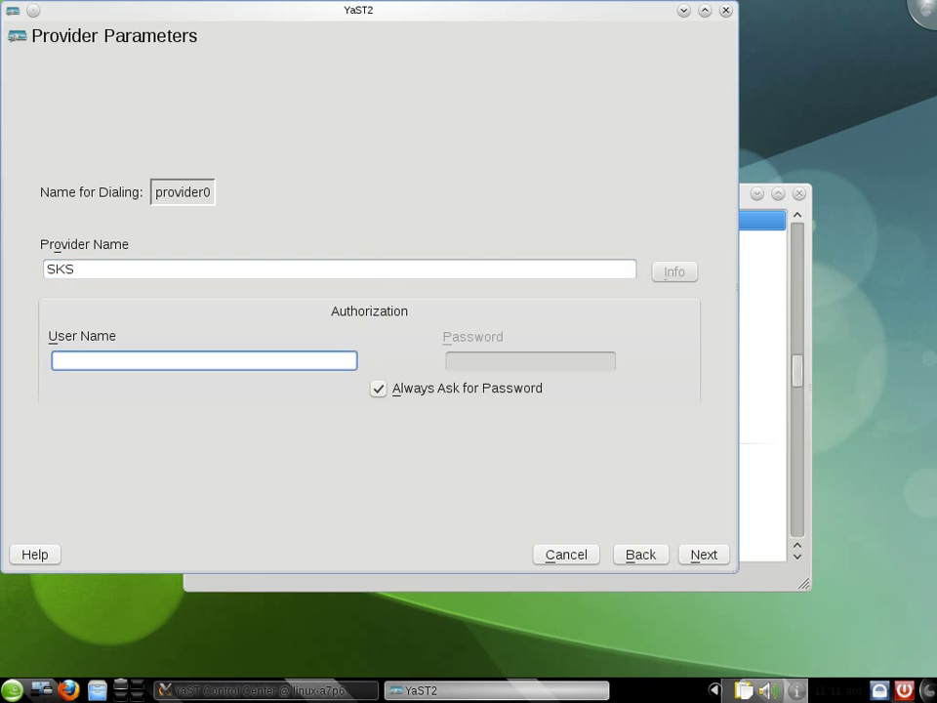
text(username)
Turn off Always Ask for Password, enter the account password, and continue.
key(alt+a)
key(alt+p)
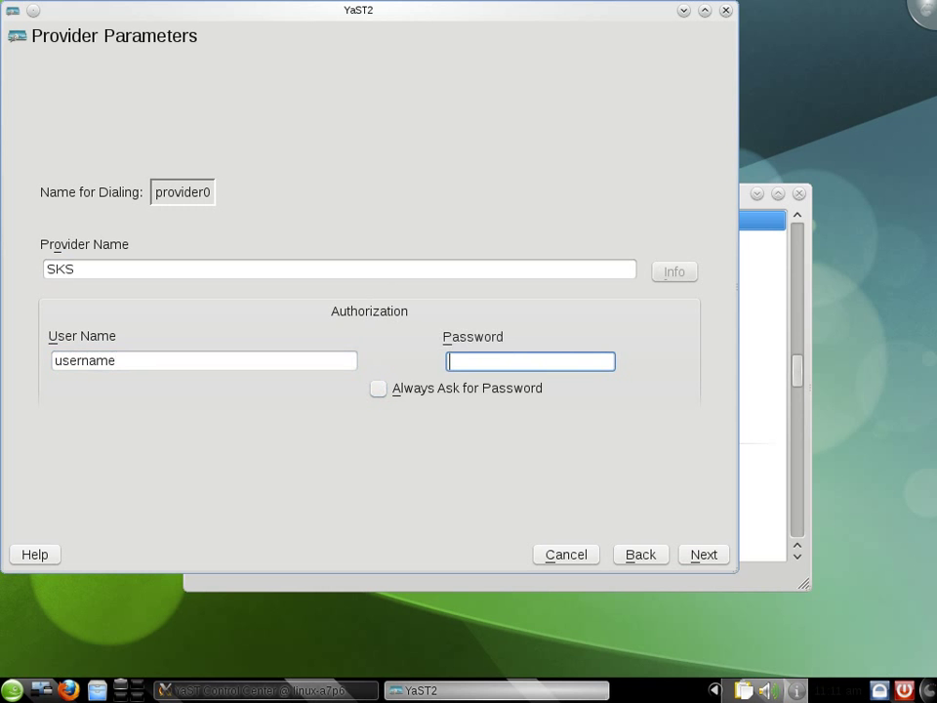
text(******)
key(Return)
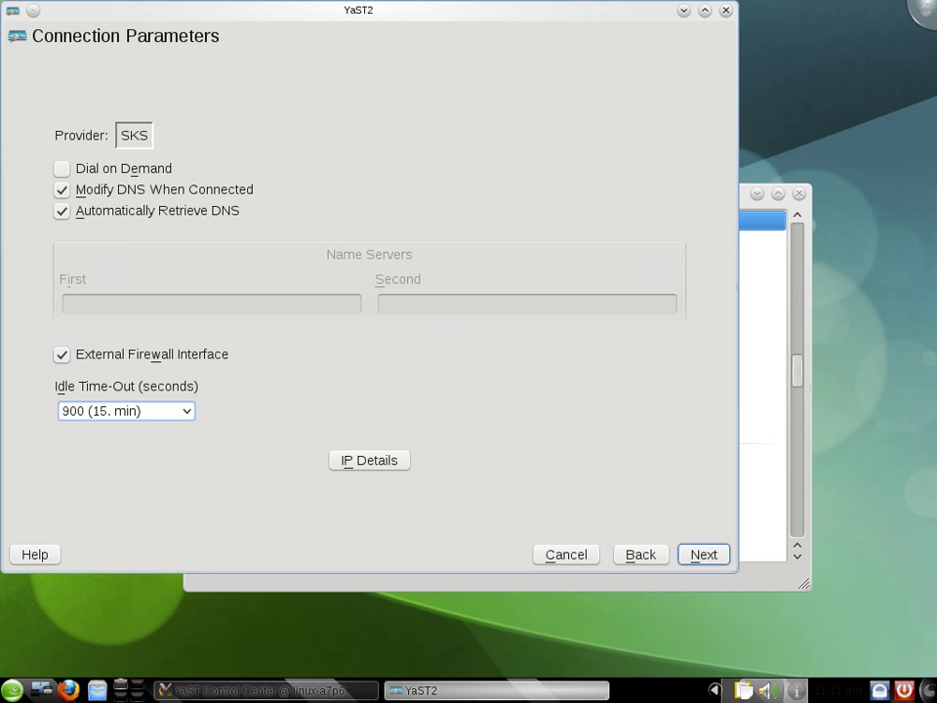
Set the idle time-out to 0 seconds, finish the wizard, and review the dsl0 overview.
click(126, 410)
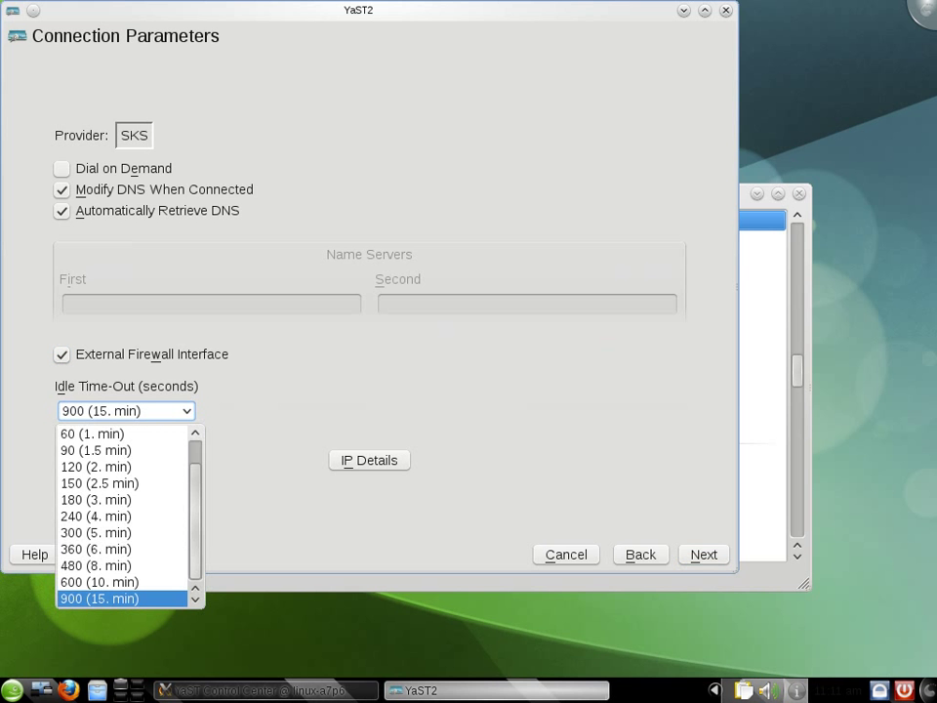
scroll(125, 515, up, 1)
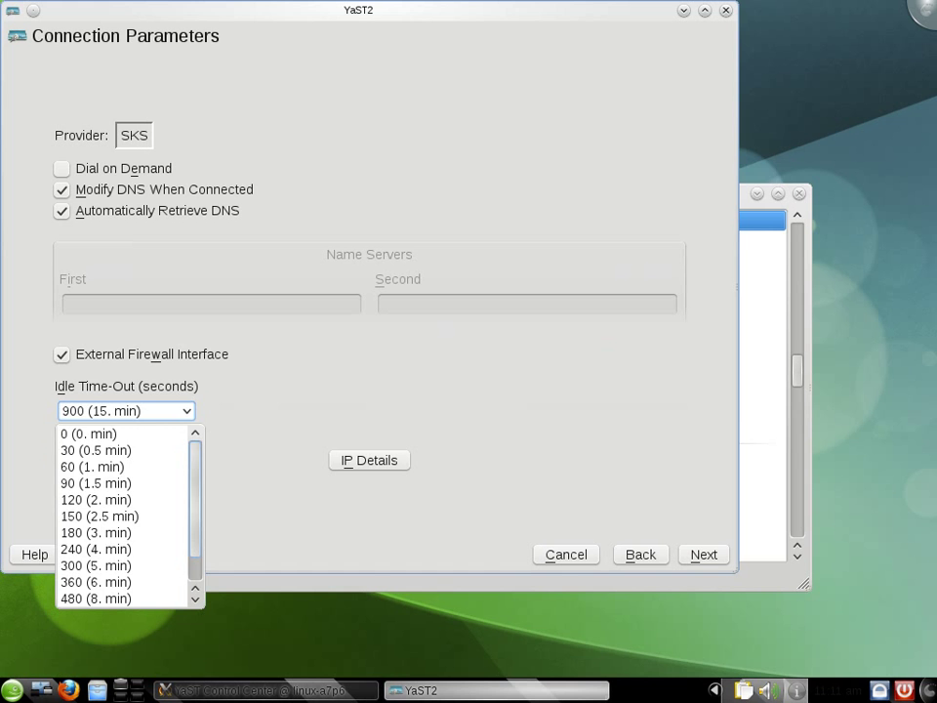
click(88, 433)
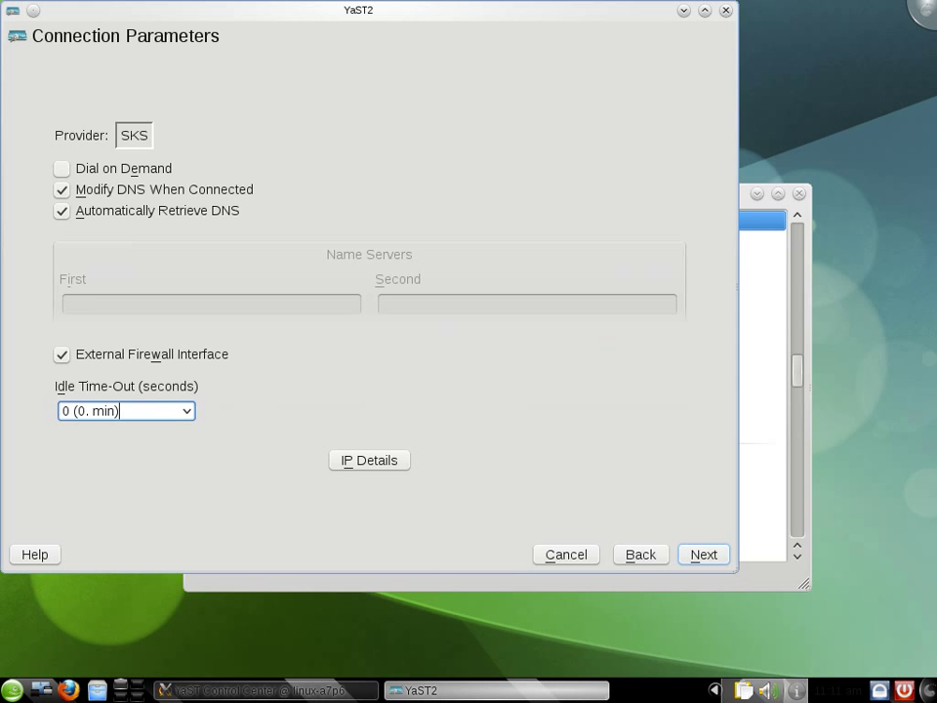
click(703, 554)
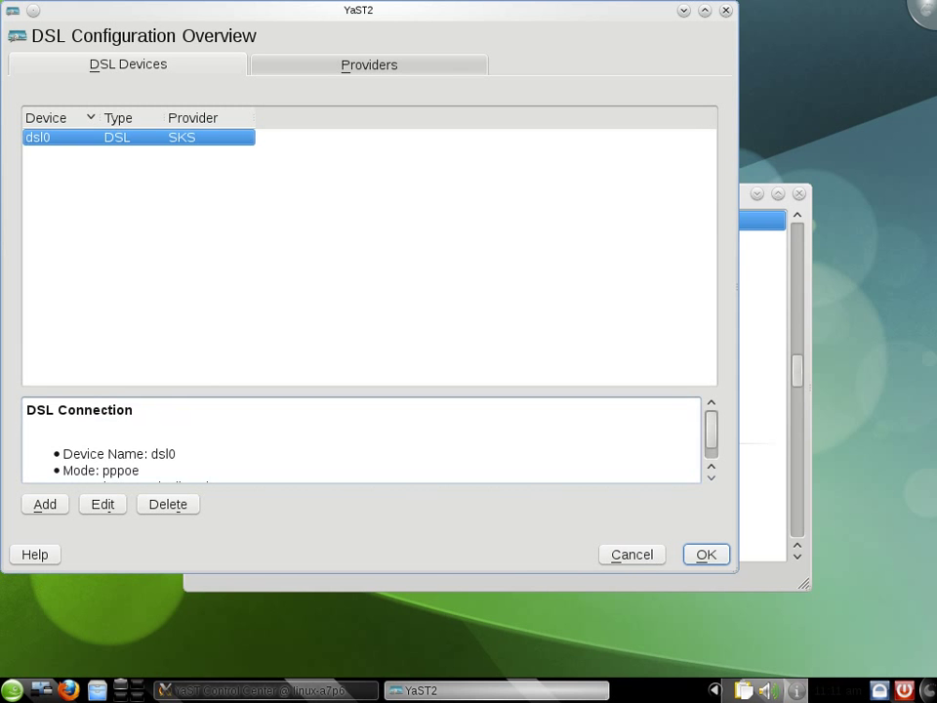
scroll(361, 439, down, 1)
scroll(361, 439, down, 1)
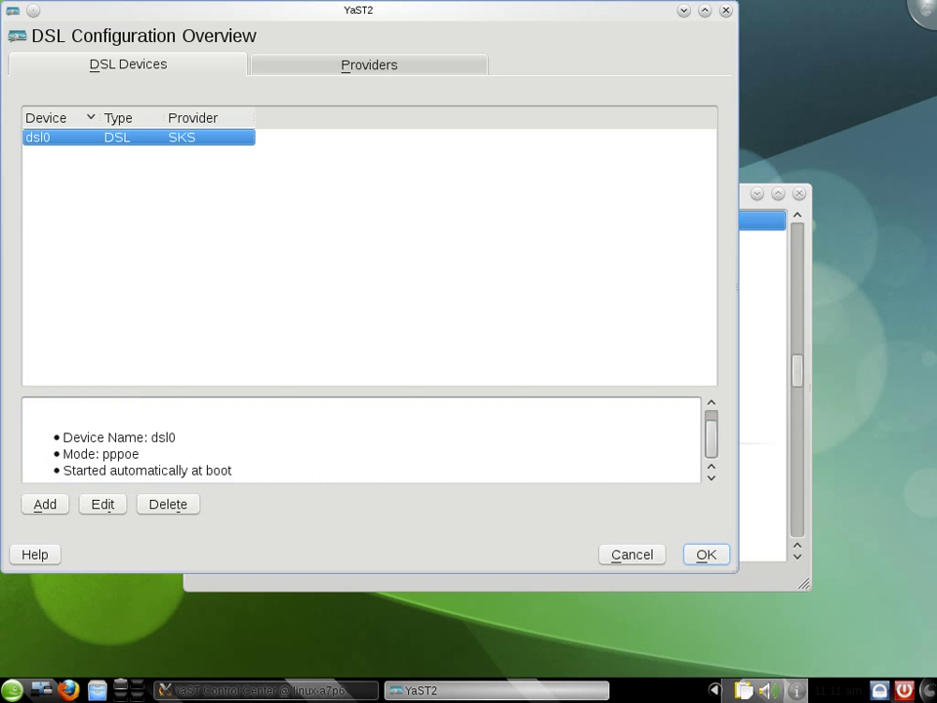
Save the DSL setup, install smpppd, and change the installation source from sr1 to sr0.
click(706, 554)
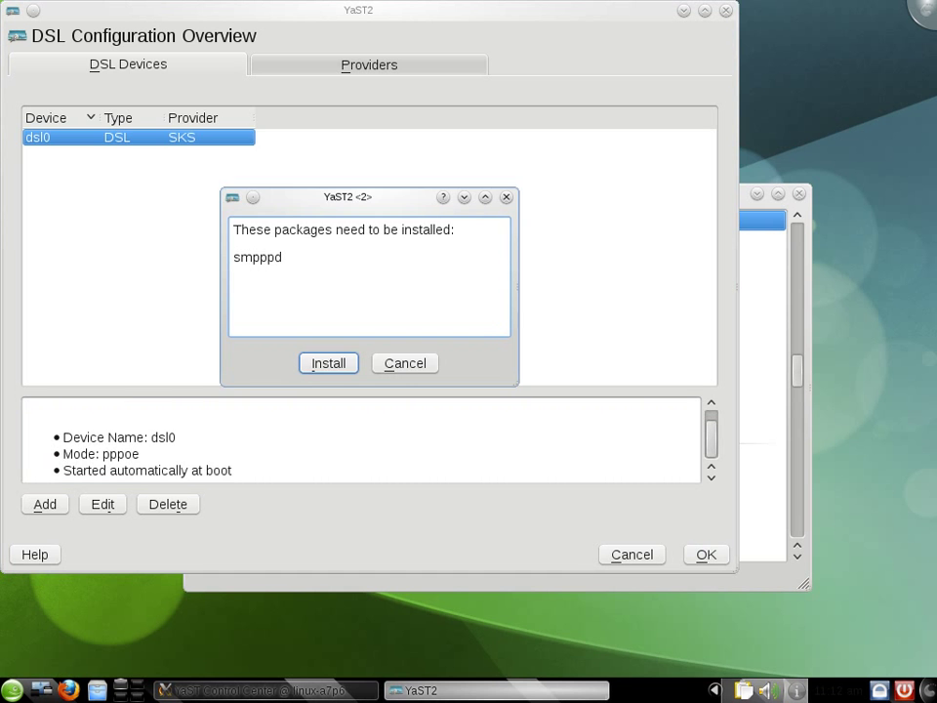
key(Return)
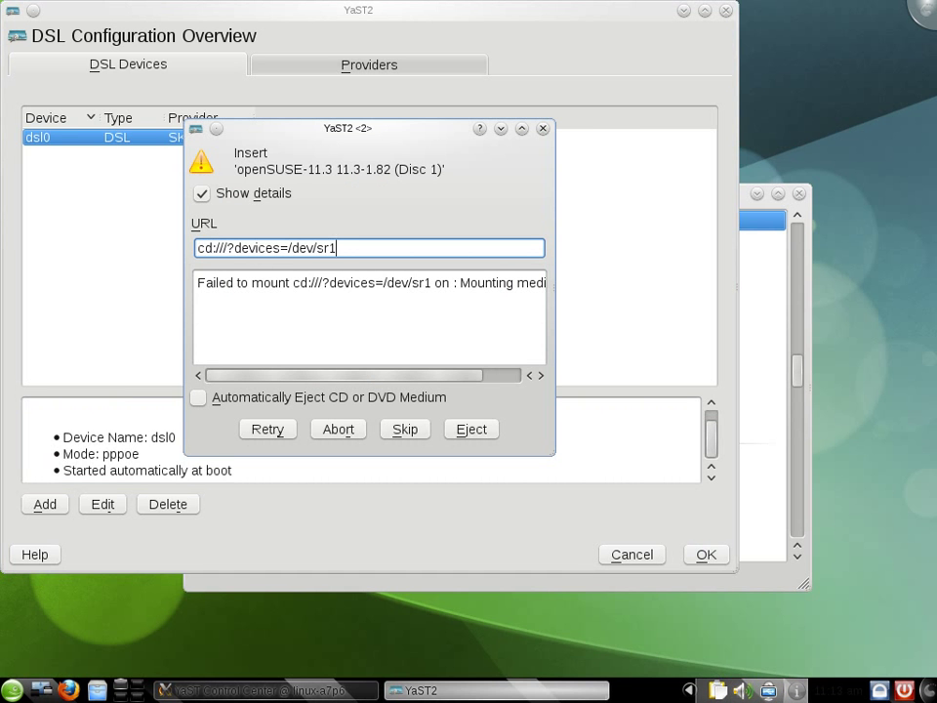
key(BackSpace)
text(0)
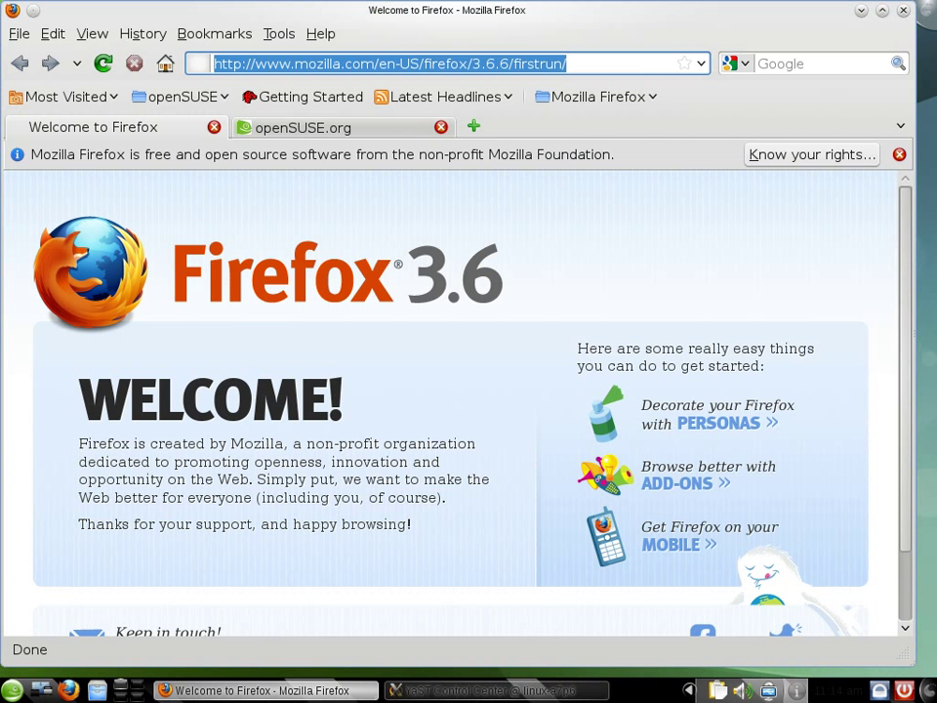
text(www.sksyu.net)
key(Return)
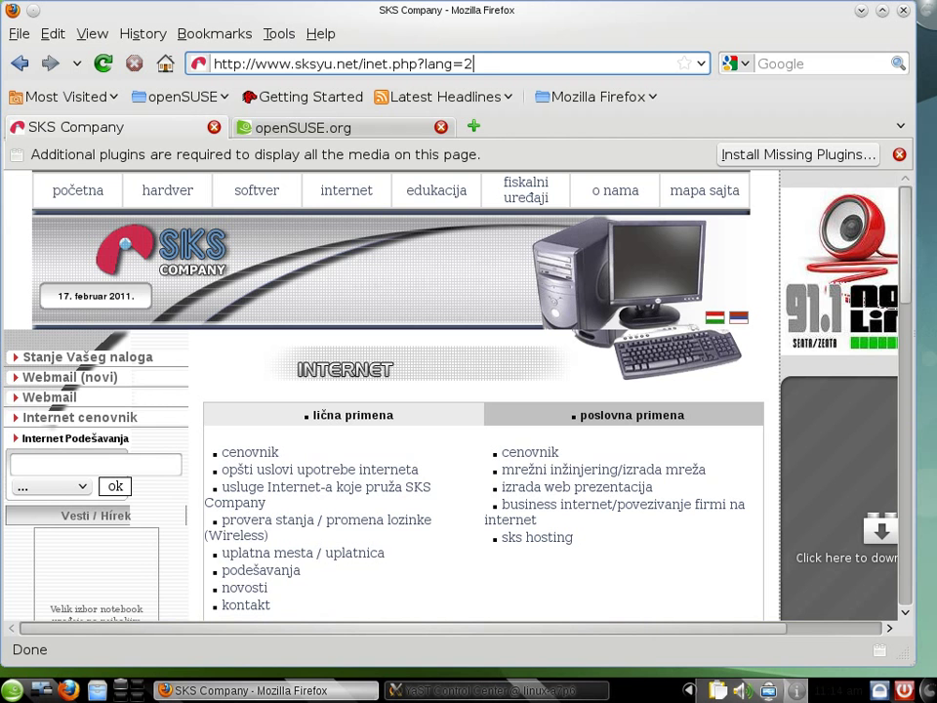
click(474, 64)
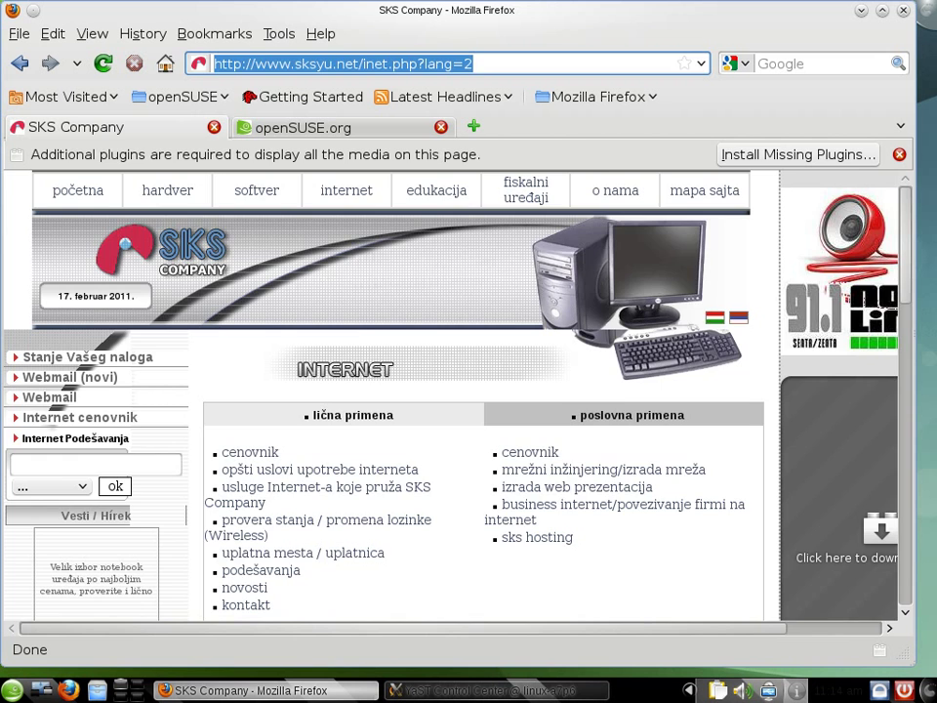
text(google.hu)
key(Return)
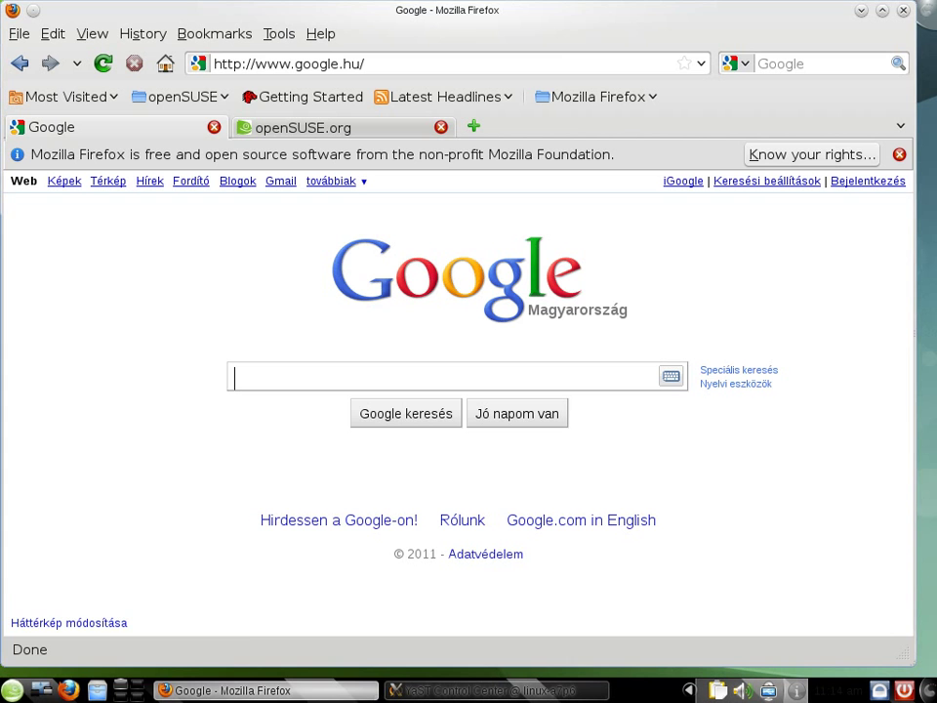
key(alt+F1)
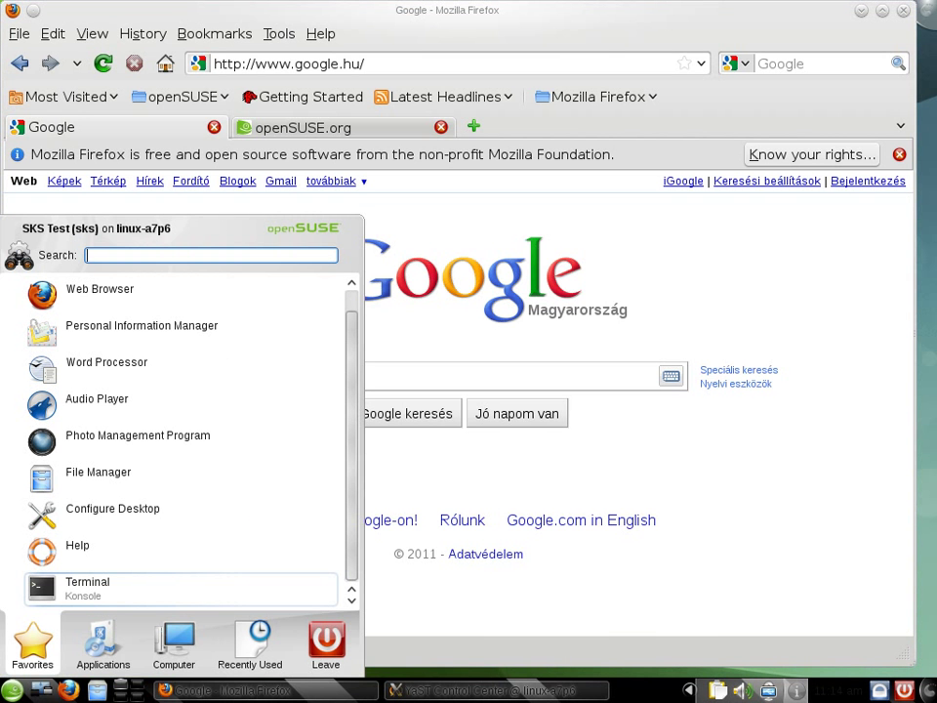
Open a terminal and become root with su - and the root password.
key(Return)
text(su -)
key(Return)
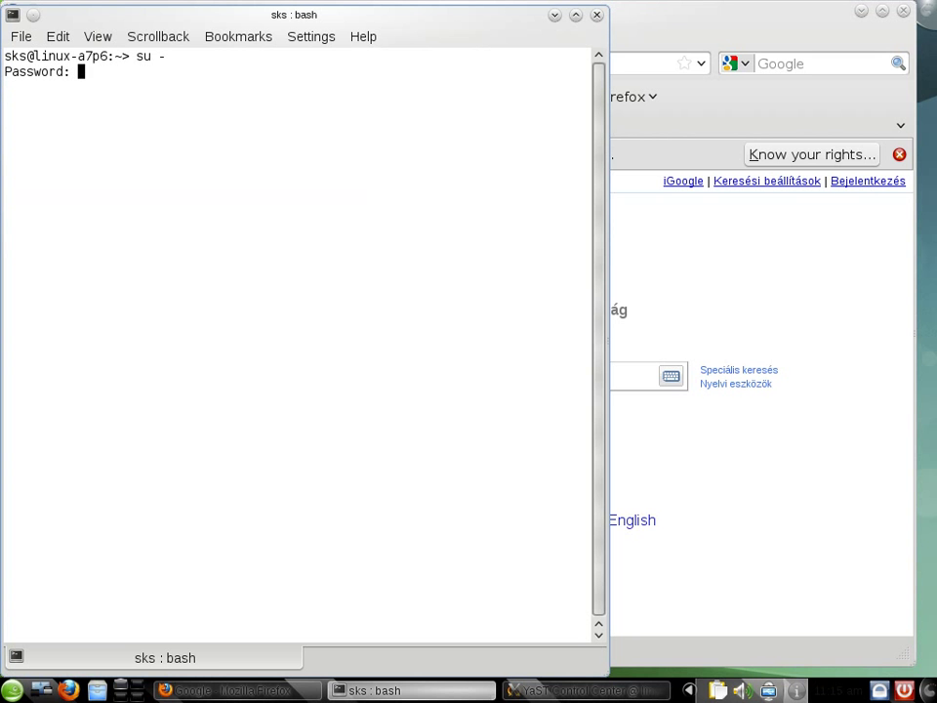
key(Return)
text(i)
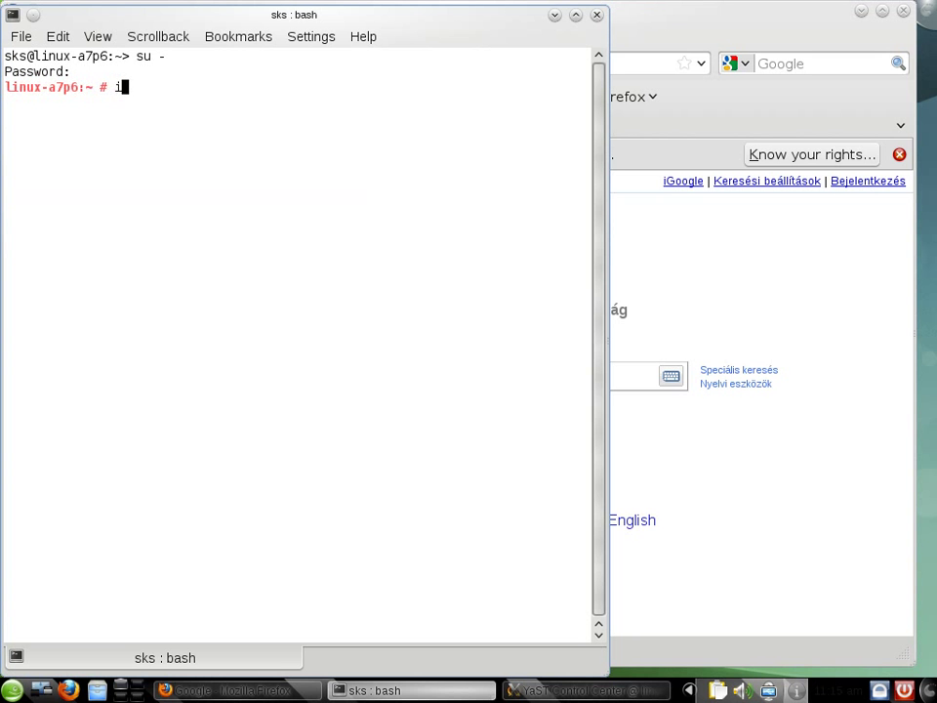
text(fconfig)
key(Return)
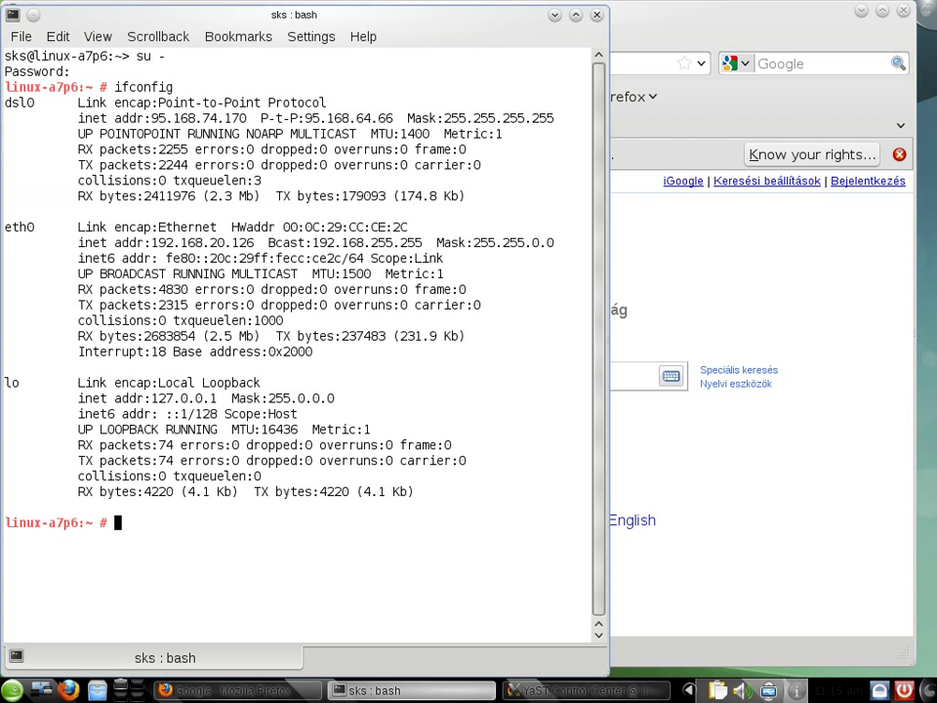
text(ping www.g)
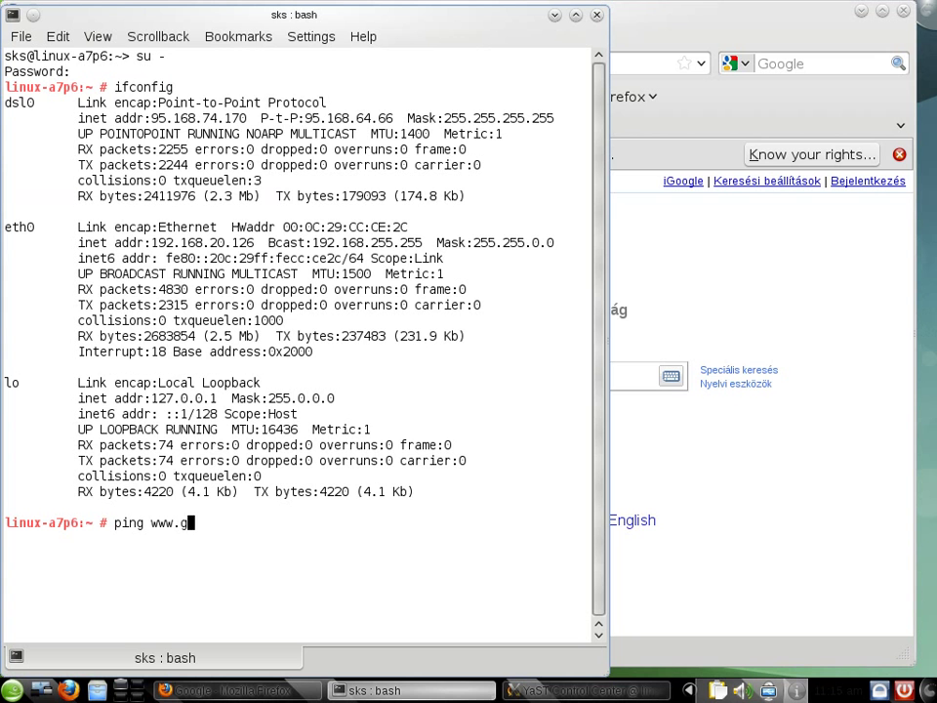
text(oogle.com)
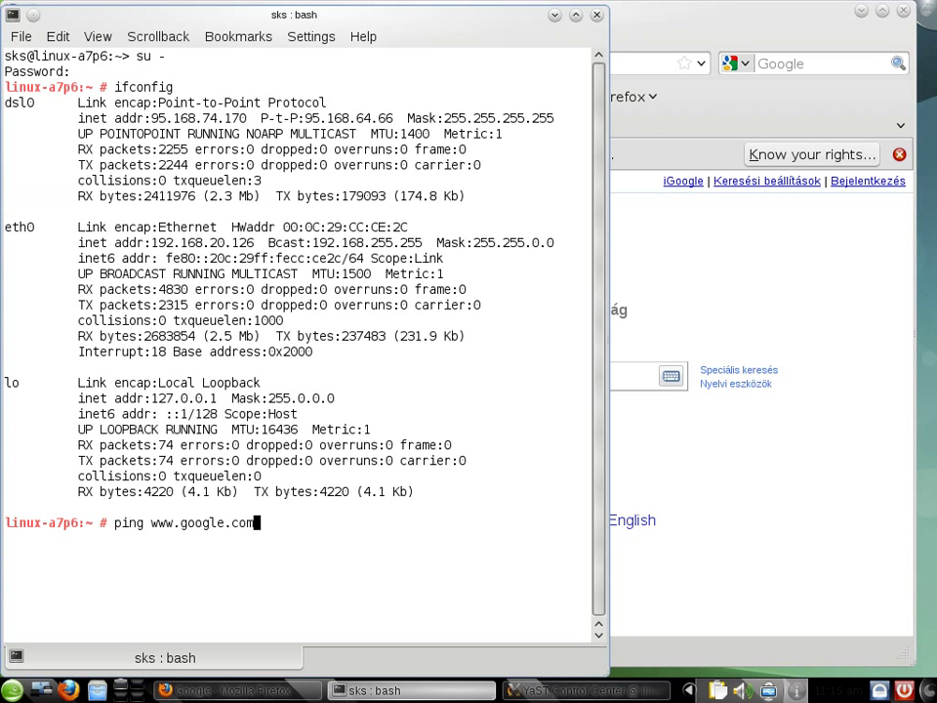
key(Return)
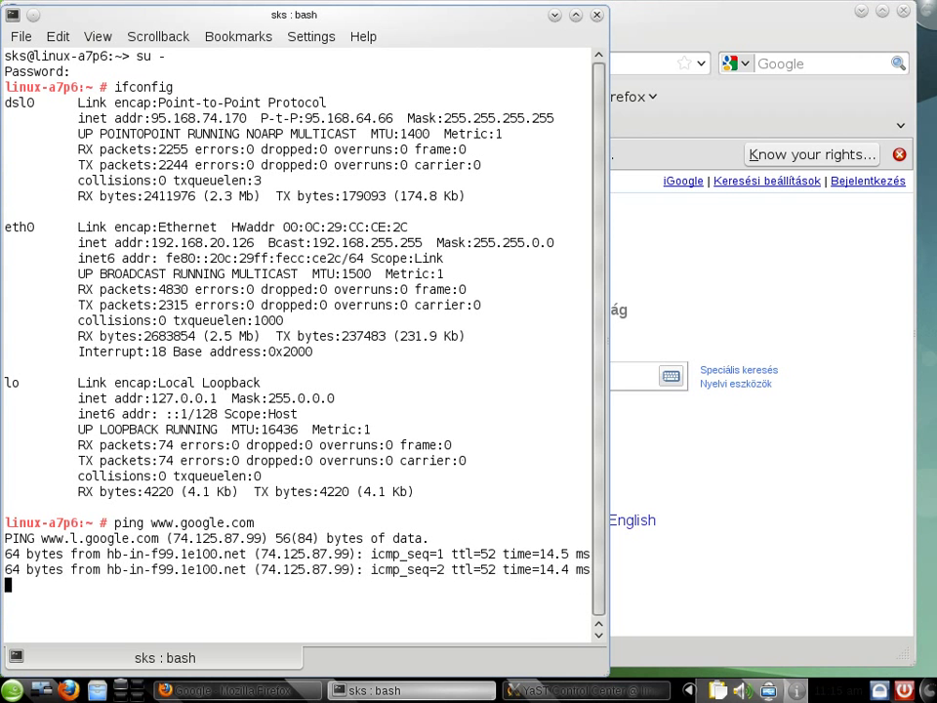